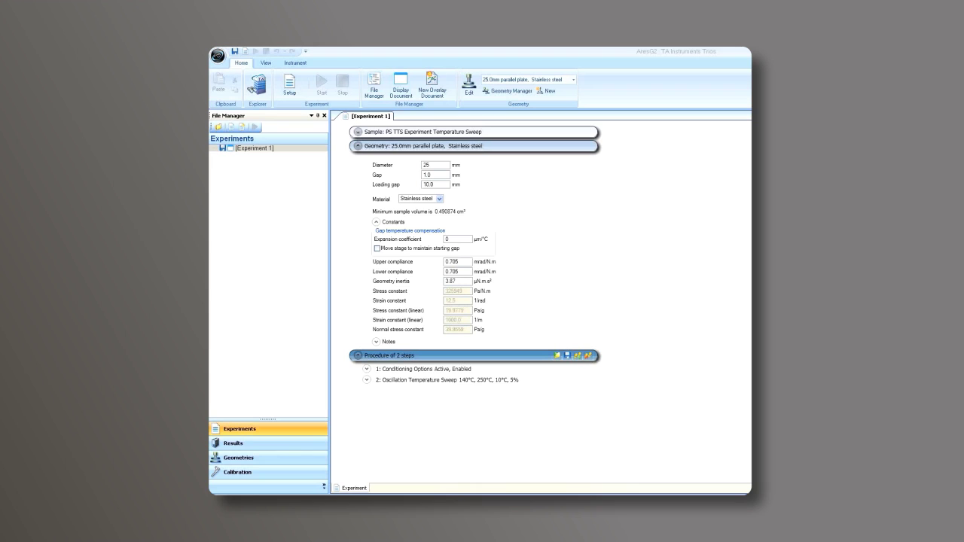
# Expand the Sample section to see the PS TTS Experiment Temperature Sweep file name and its TRIOS Data save folder.
pyautogui.click(567, 134)
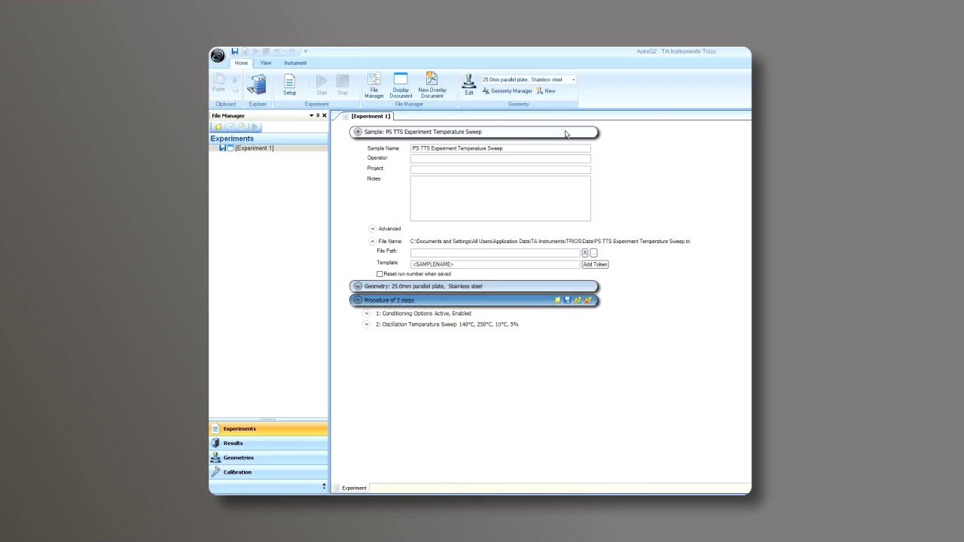
# Show the geometry details and select the 25.0mm stainless steel parallel plate (1.0 mm gap).
pyautogui.click(542, 289)
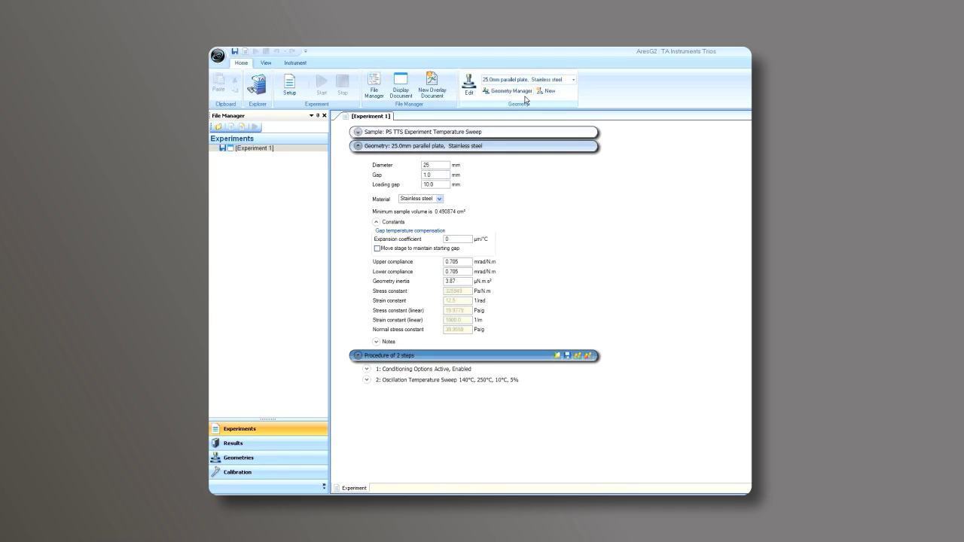
pyautogui.click(573, 80)
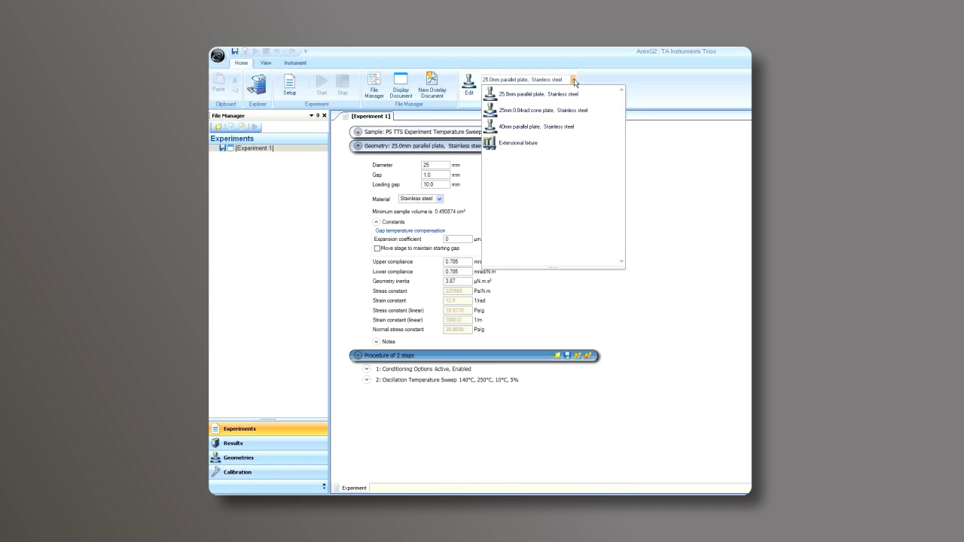
pyautogui.click(561, 95)
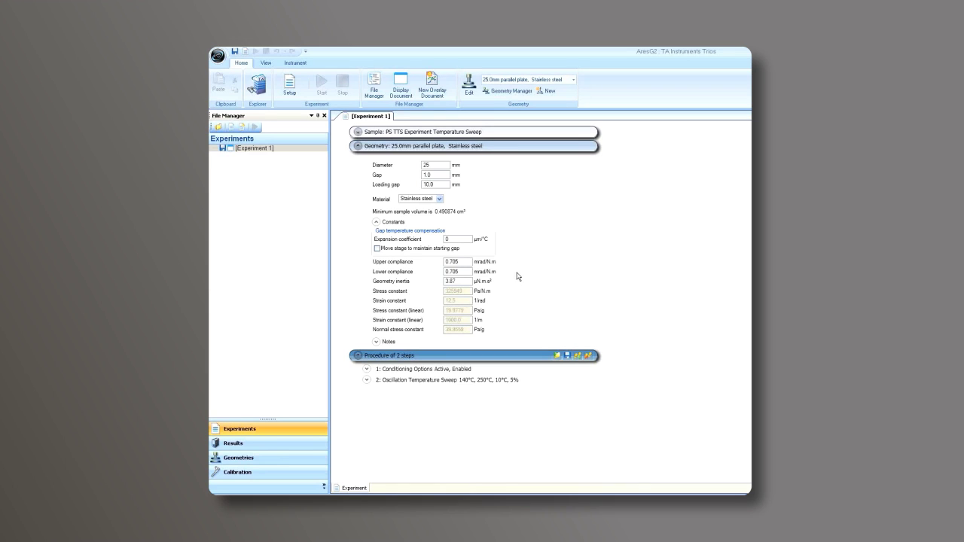
# Collapse Geometry and expand Conditioning Options to show 5.0 g compression axial force with auto strain.
pyautogui.click(520, 361)
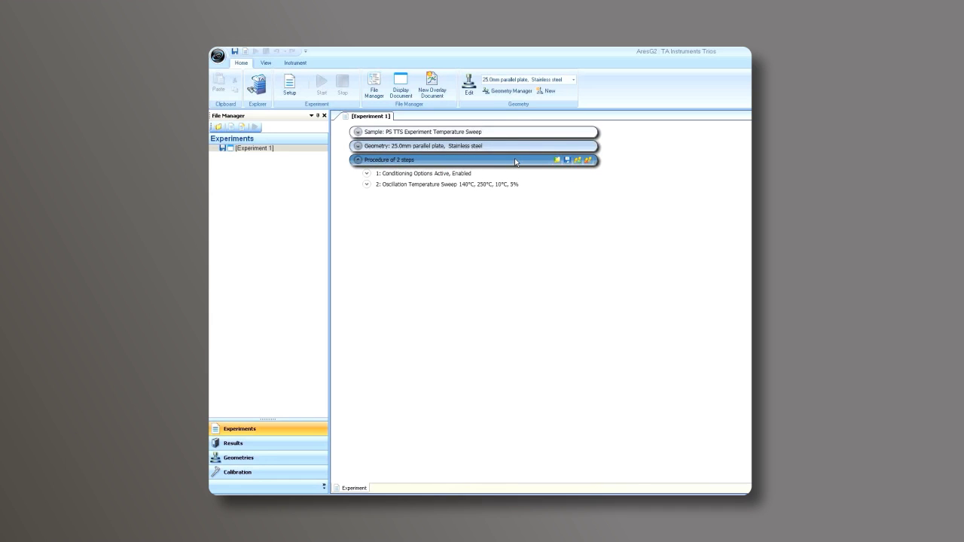
pyautogui.moveTo(512, 174)
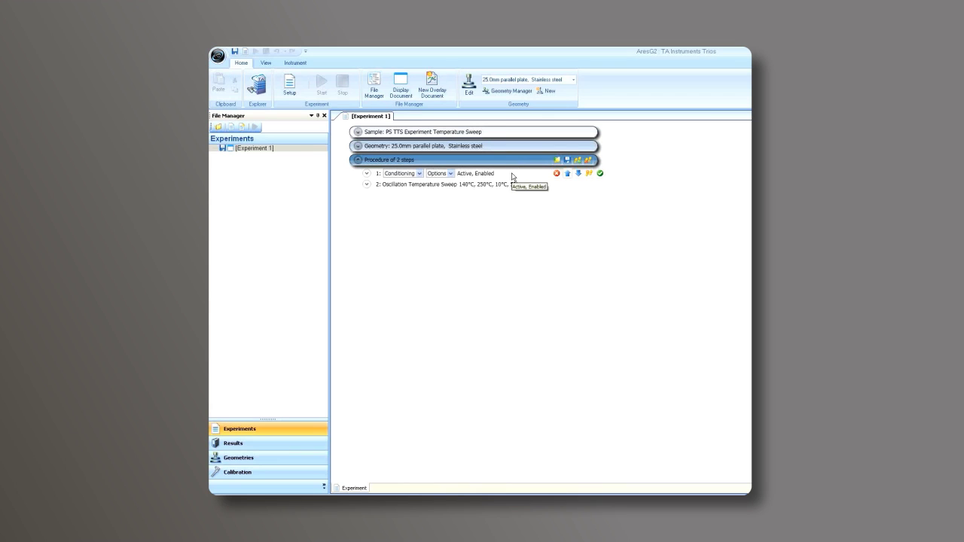
pyautogui.click(512, 176)
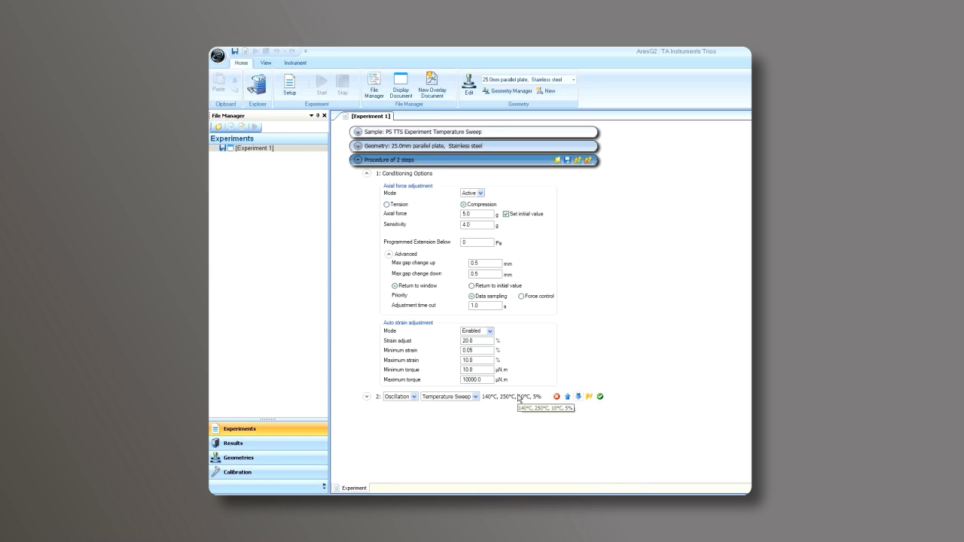
# Expand the Oscillation Temperature Sweep step (140–250°C) to view its settings.
pyautogui.click(518, 396)
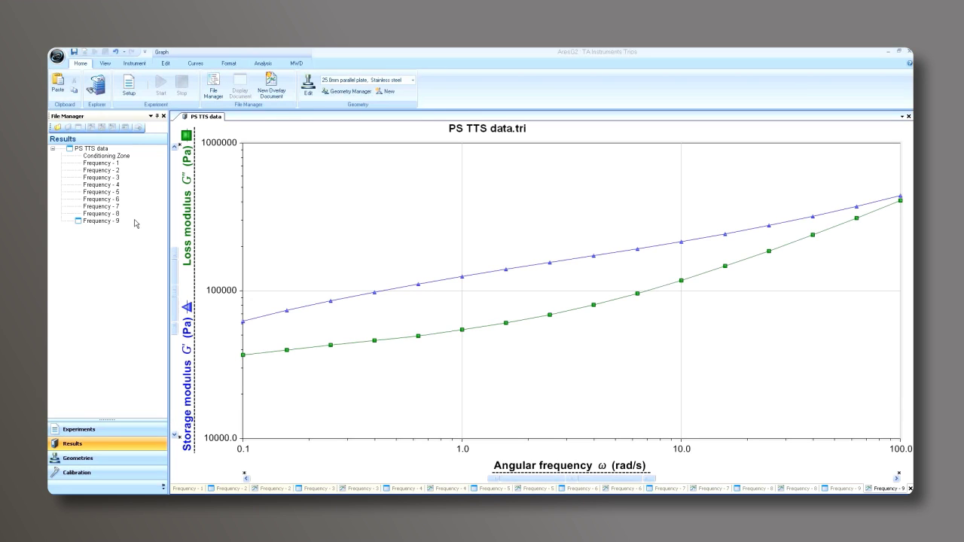
# Select Frequency - 1 through Frequency - 8 and drag them onto the graph as a modulus overlay.
pyautogui.click(113, 165)
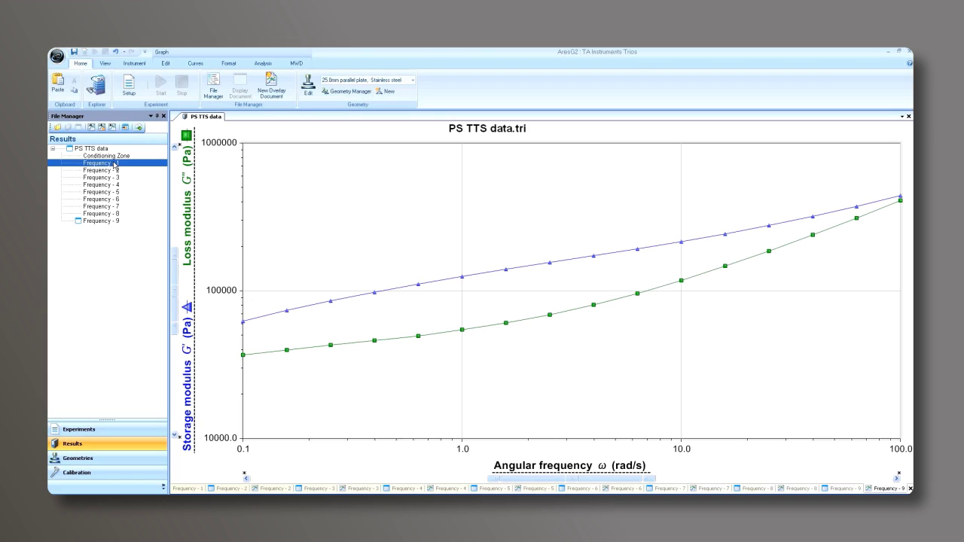
pyautogui.keyDown('shift'); pyautogui.click(113, 171); pyautogui.keyUp('shift')
pyautogui.keyDown('shift'); pyautogui.click(113, 178); pyautogui.keyUp('shift')
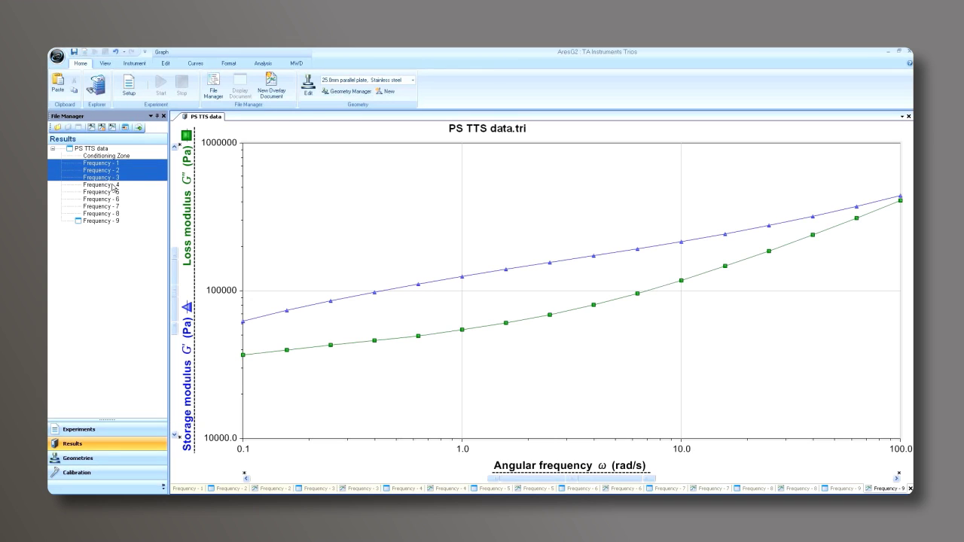
pyautogui.keyDown('shift'); pyautogui.click(112, 185); pyautogui.keyUp('shift')
pyautogui.keyDown('shift'); pyautogui.click(112, 192); pyautogui.keyUp('shift')
pyautogui.keyDown('shift'); pyautogui.click(113, 199); pyautogui.keyUp('shift')
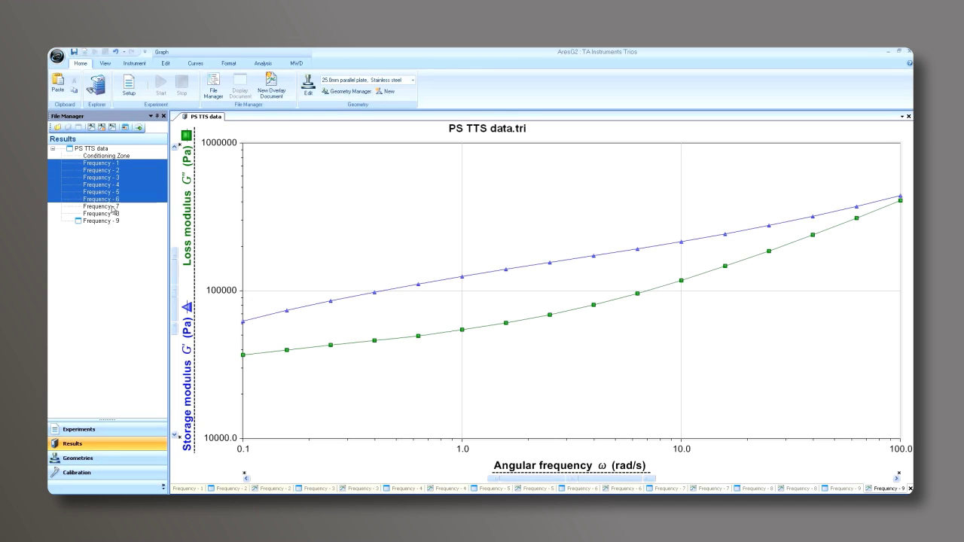
pyautogui.keyDown('shift'); pyautogui.click(113, 206); pyautogui.keyUp('shift')
pyautogui.keyDown('shift'); pyautogui.click(113, 213); pyautogui.keyUp('shift')
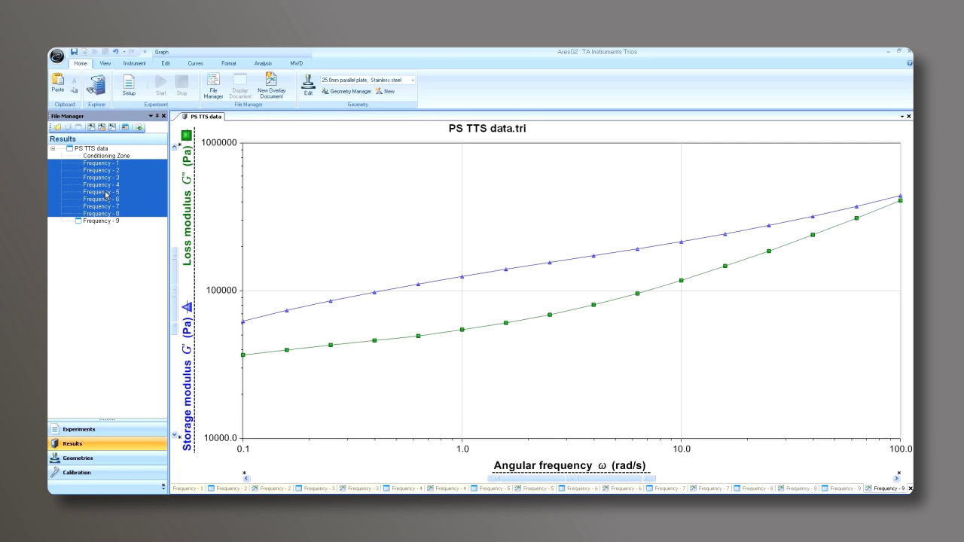
pyautogui.moveTo(107, 198); pyautogui.dragTo(336, 248)
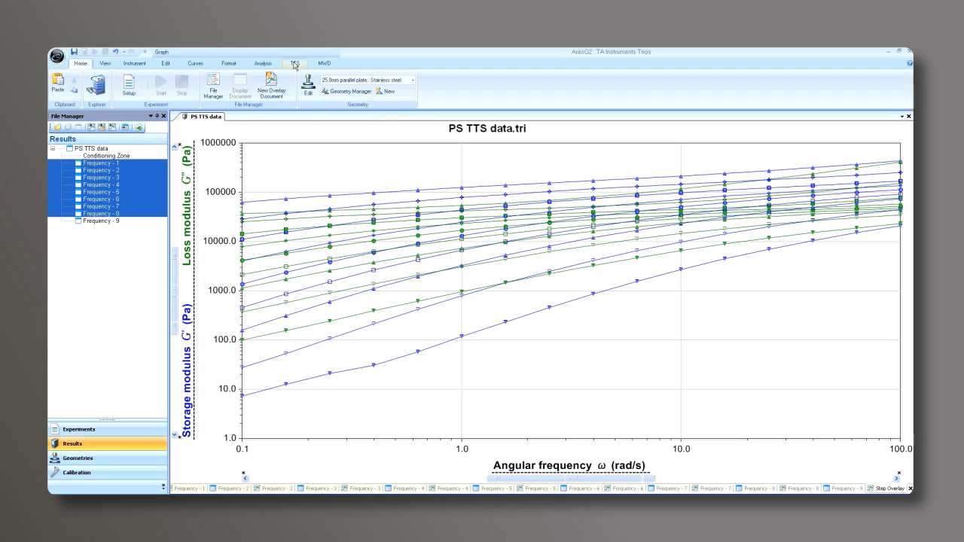
# Start a TTS session and keep the default session name PS TTS data.tri.
pyautogui.click(295, 65)
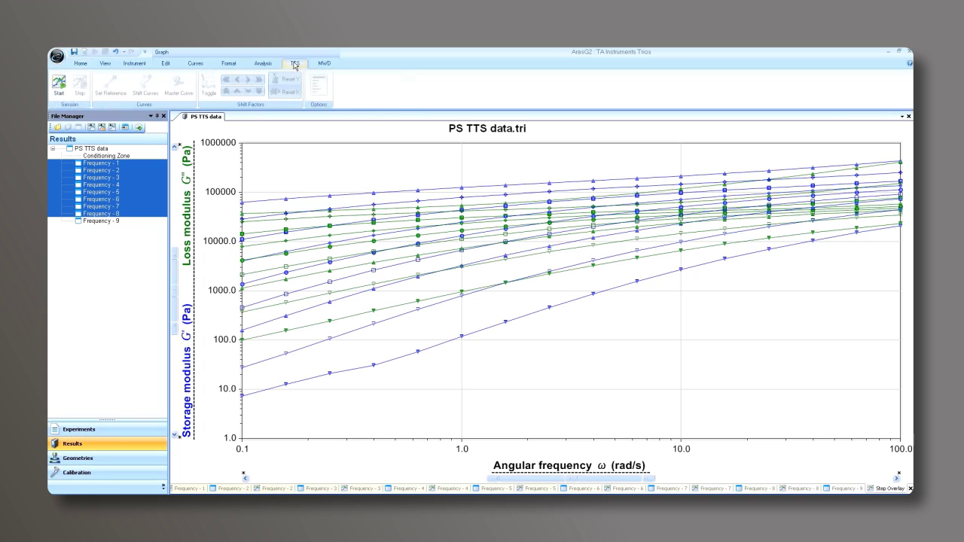
pyautogui.click(60, 86)
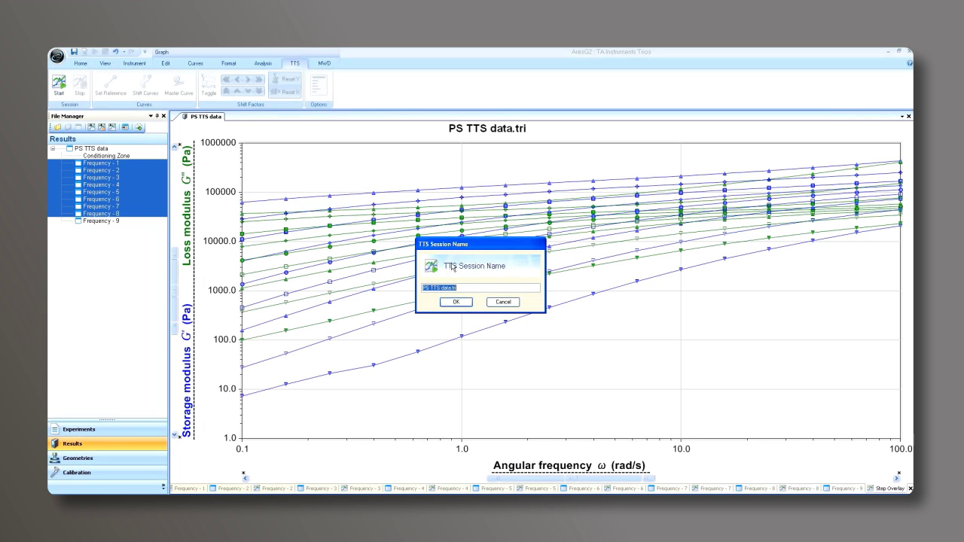
pyautogui.click(451, 303)
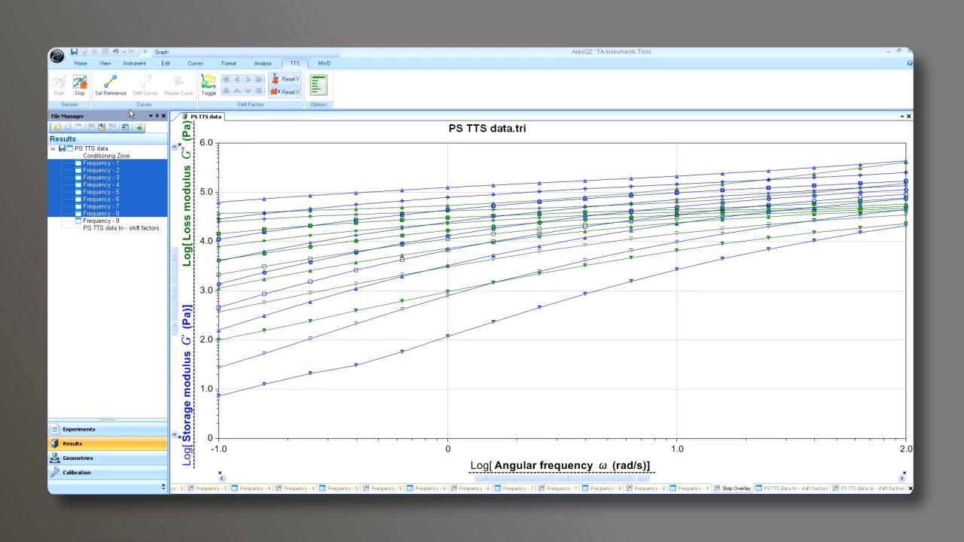
# Set 189.989 °C as the TTS reference curve, then select Frequency - 3 and toggle Shift Curves.
pyautogui.click(118, 88)
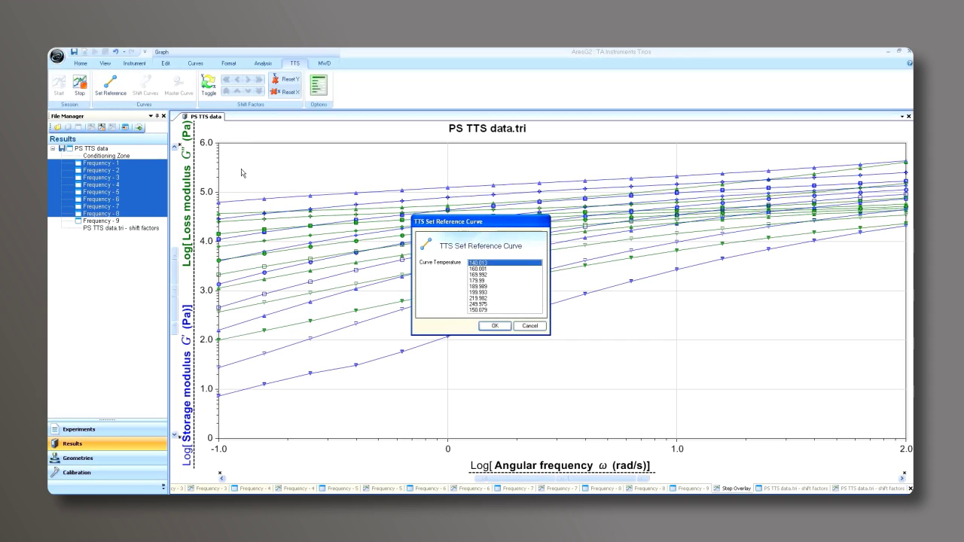
pyautogui.click(484, 287)
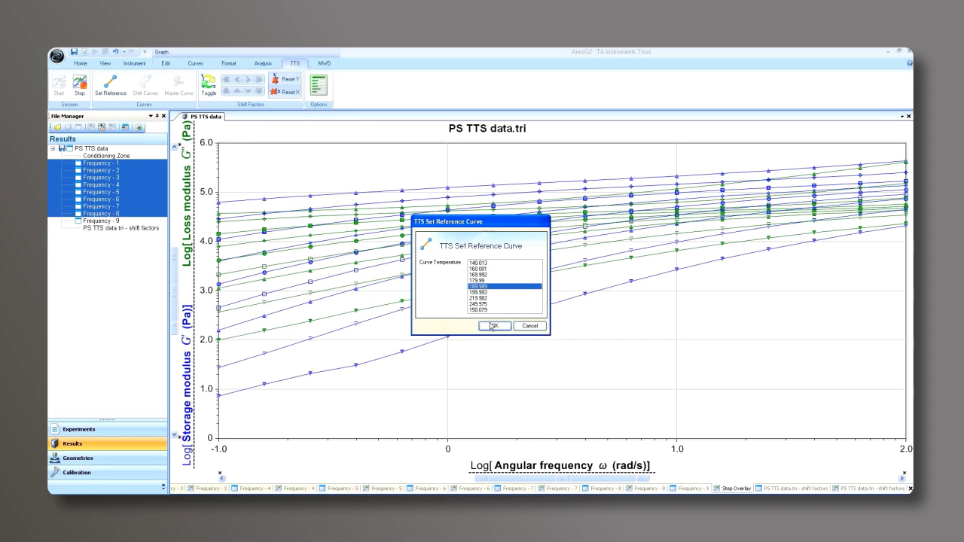
pyautogui.click(492, 327)
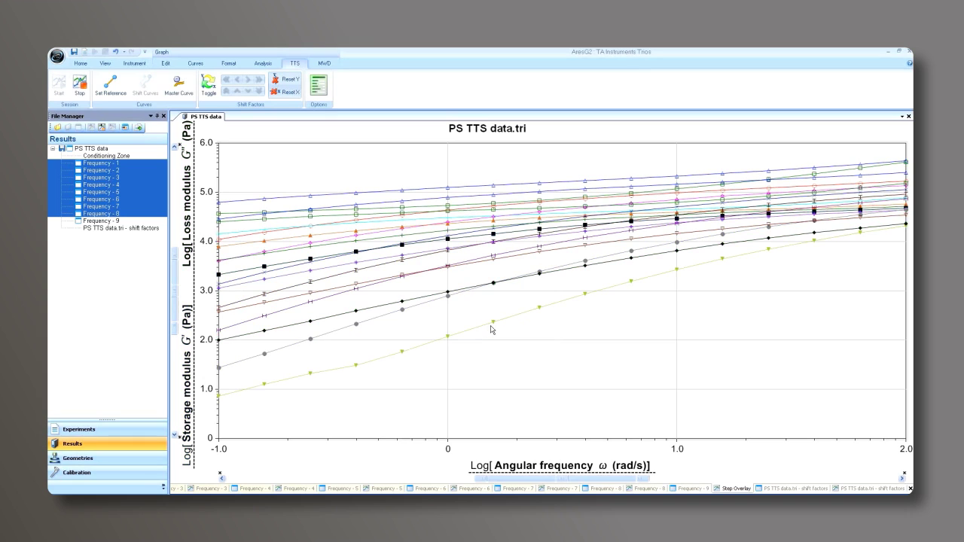
pyautogui.click(405, 248)
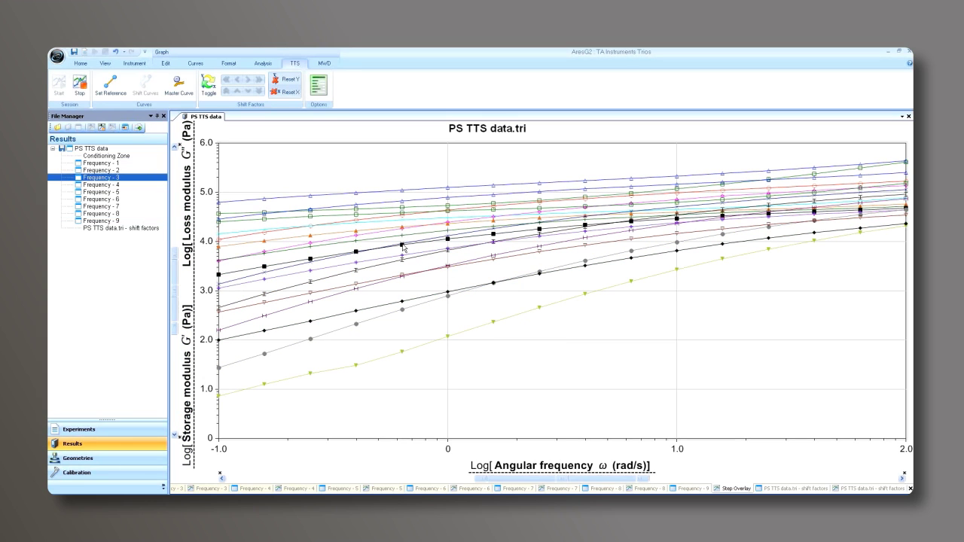
pyautogui.click(144, 93)
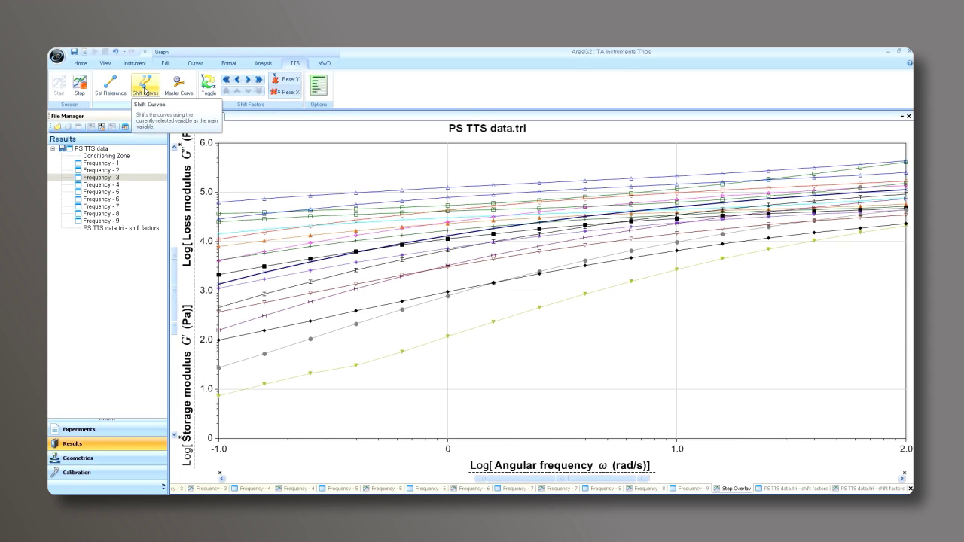
# Shift all curves into a master curve and view the shift factors versus temperature graph.
pyautogui.click(145, 92)
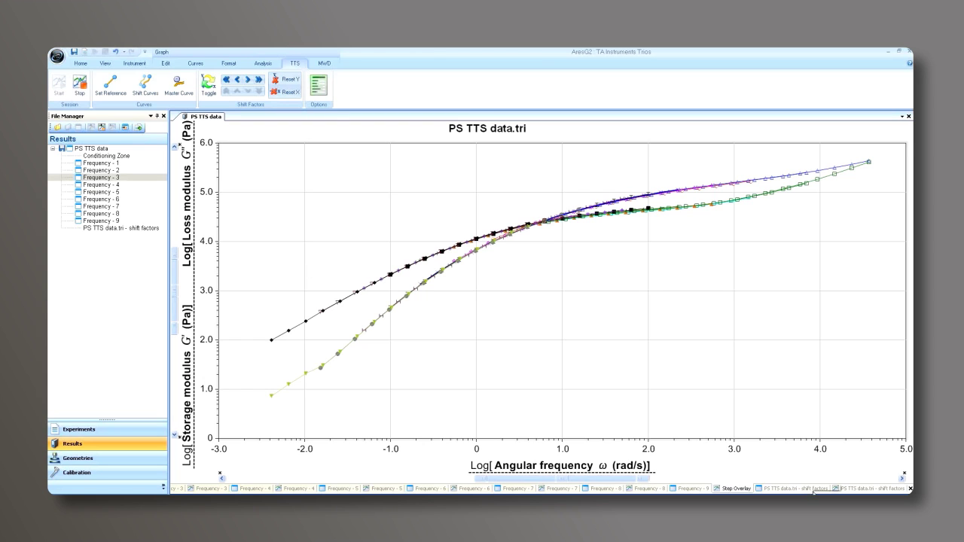
pyautogui.click(870, 488)
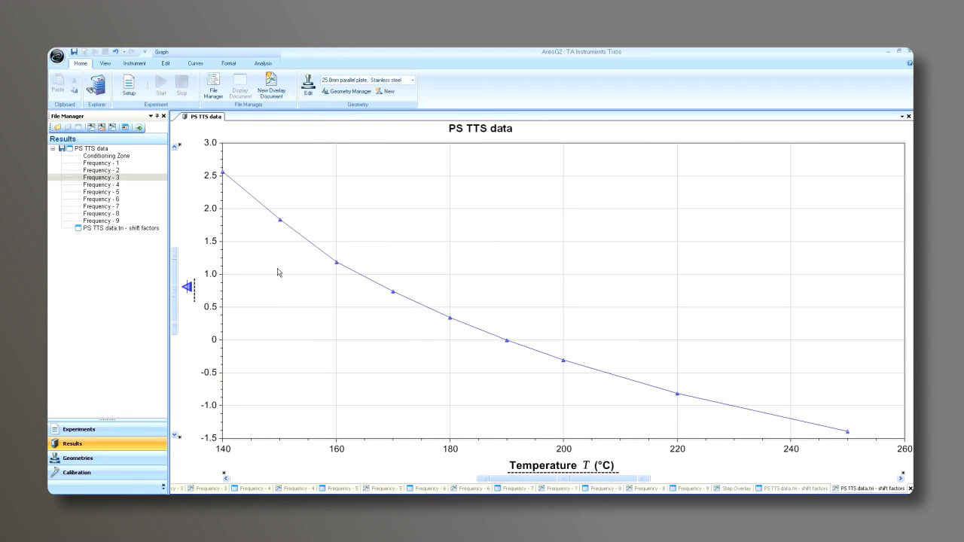
# Fit TTS WLF to the shift factors (c1 4.544, c2 139.032 K), then return to Step Overlay.
pyautogui.click(264, 65)
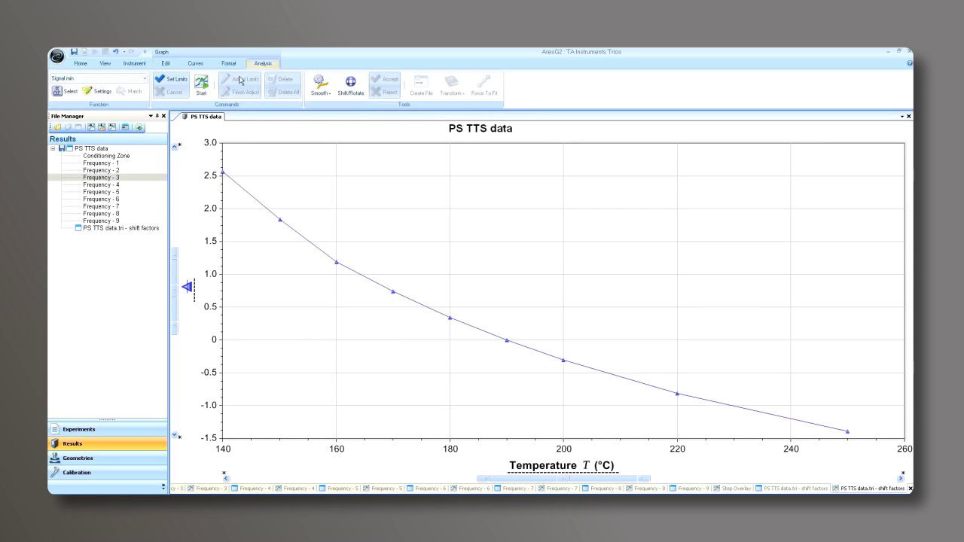
pyautogui.click(145, 78)
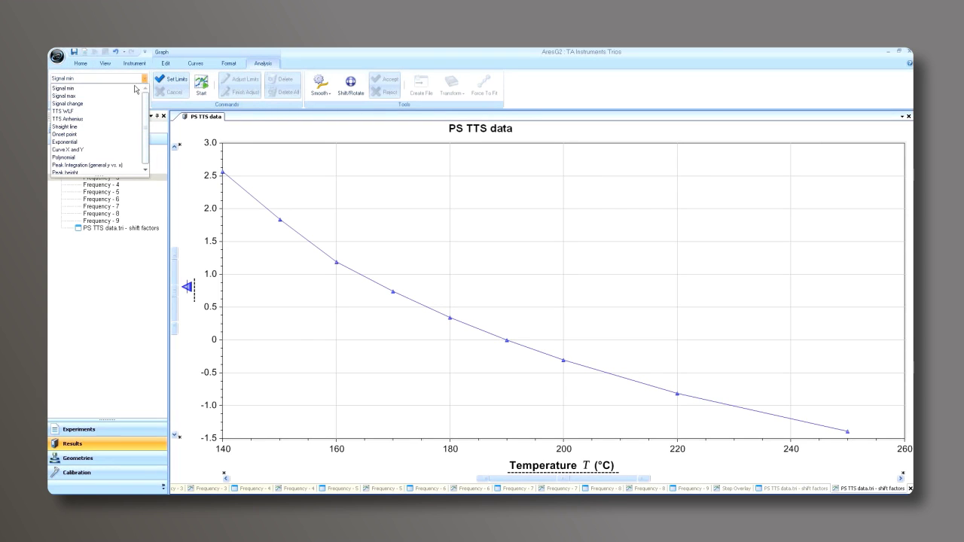
pyautogui.click(105, 111)
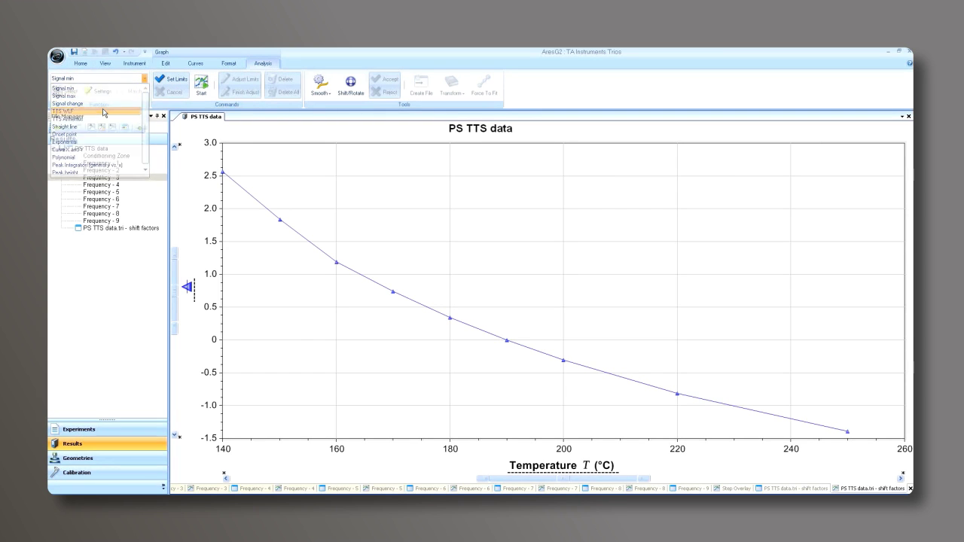
pyautogui.click(200, 91)
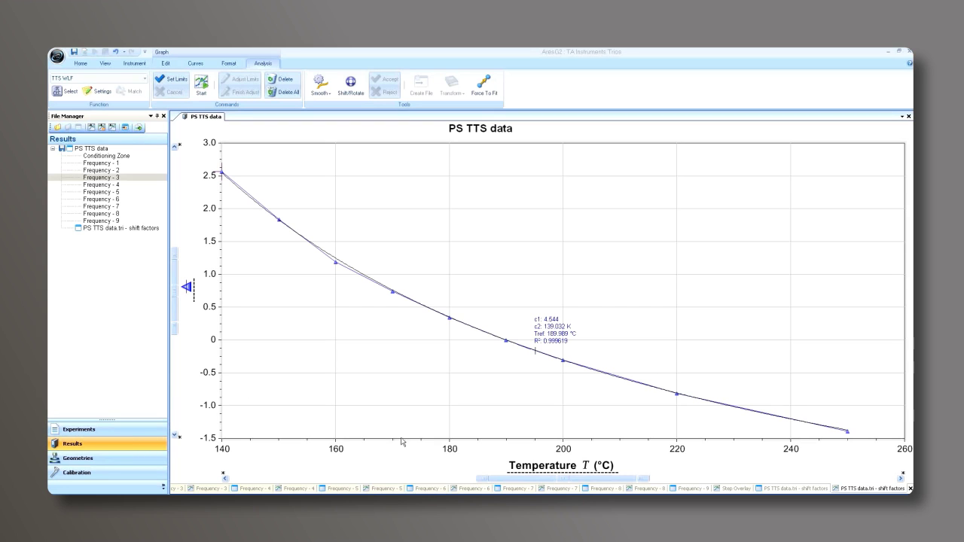
pyautogui.click(738, 489)
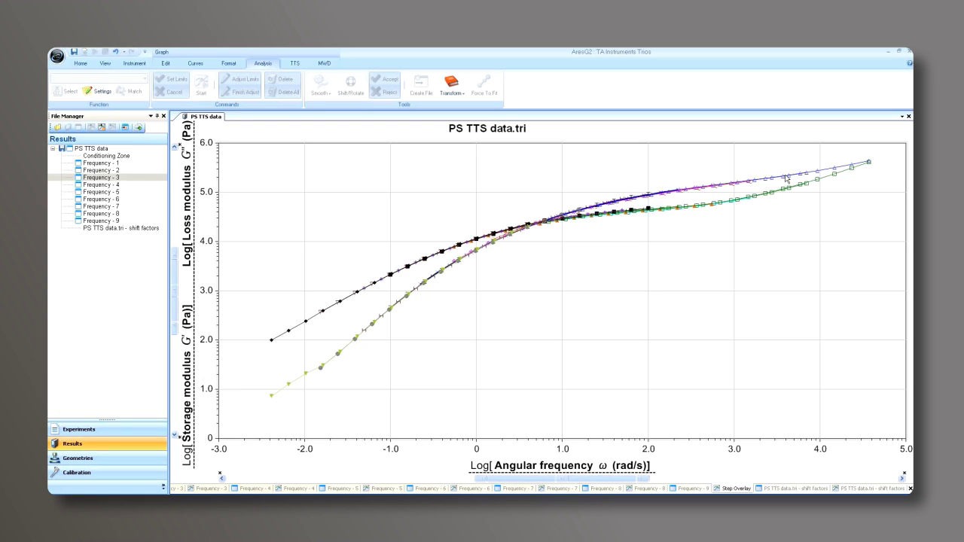
# Slide the Frequency - 8 curve horizontally so it ends near log frequency 3.8, overlapping the master curve.
pyautogui.moveTo(786, 178); pyautogui.dragTo(813, 179)
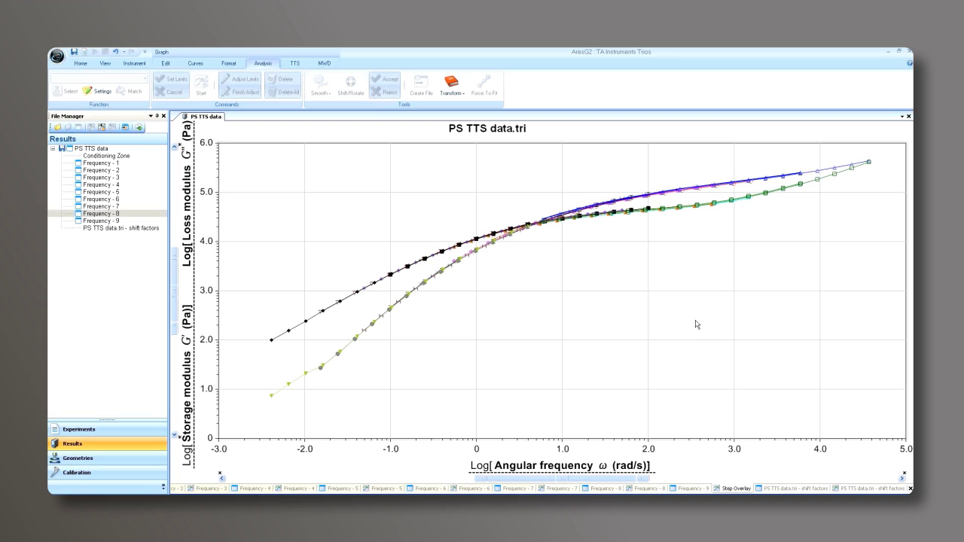
# Generate the TTS master curve of storage and loss modulus versus shifted angular frequency.
pyautogui.click(294, 64)
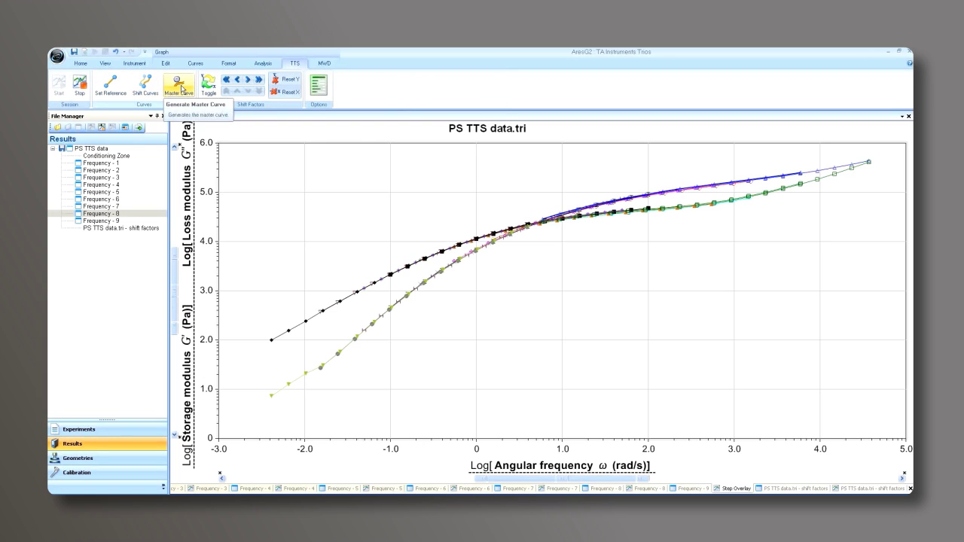
pyautogui.click(179, 85)
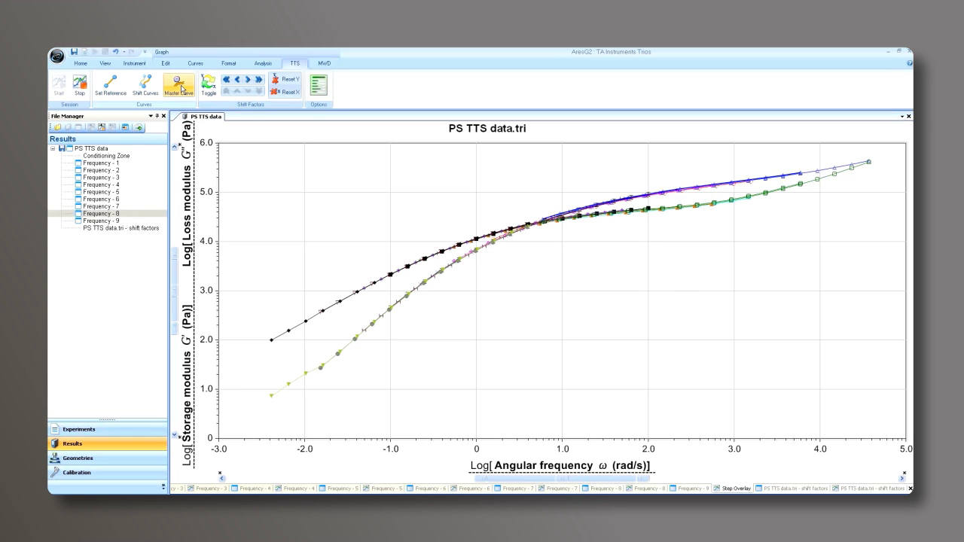